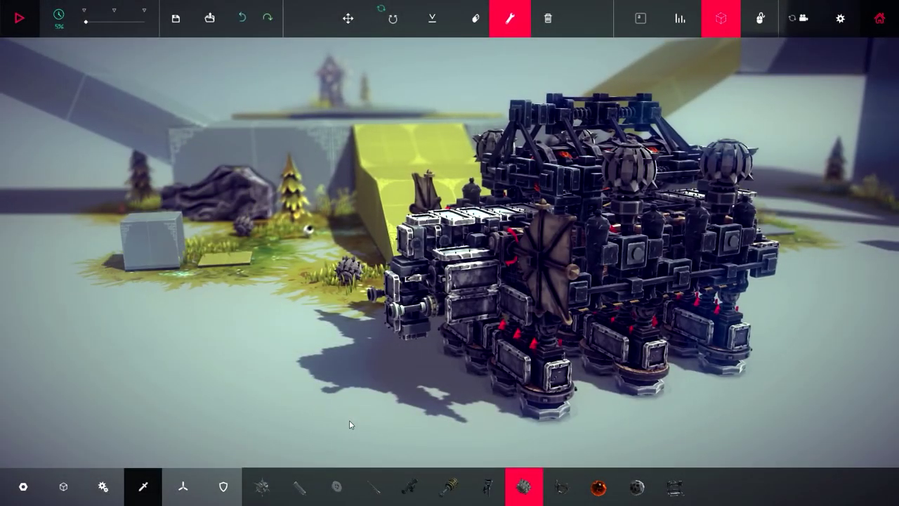
Inspect a wing panel's settings while orbiting the machine, then dismiss them
mouse_move(388, 440)
mouse_down()
mouse_move(449, 423)
mouse_move(492, 351)
mouse_up()
click(516, 268)
drag(517, 266, 534, 211)
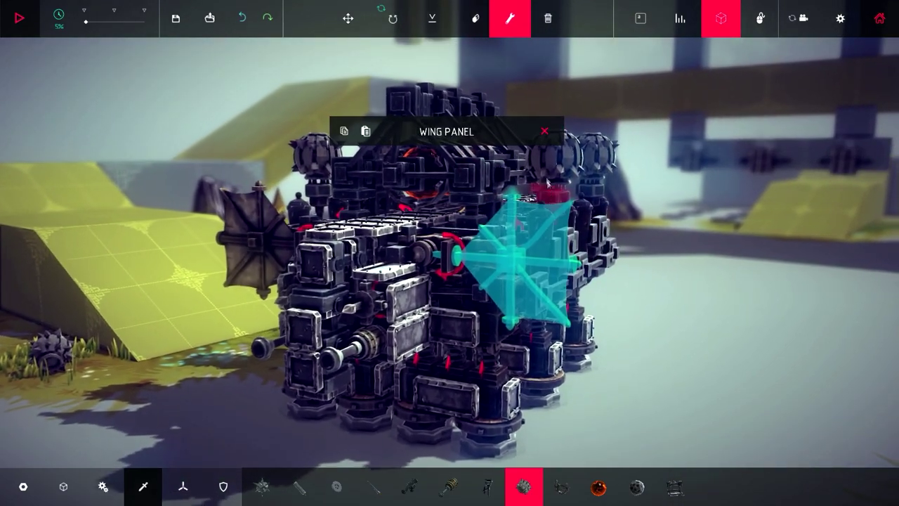
click(547, 138)
Inspect the front hinge and the flamethrower's ignite key settings
mouse_move(441, 323)
mouse_down()
mouse_move(476, 379)
mouse_move(492, 206)
mouse_up()
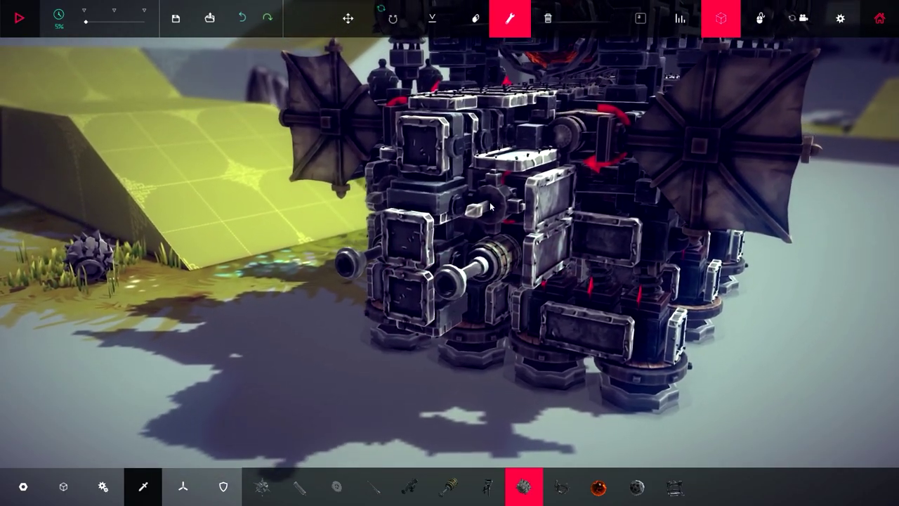
click(490, 207)
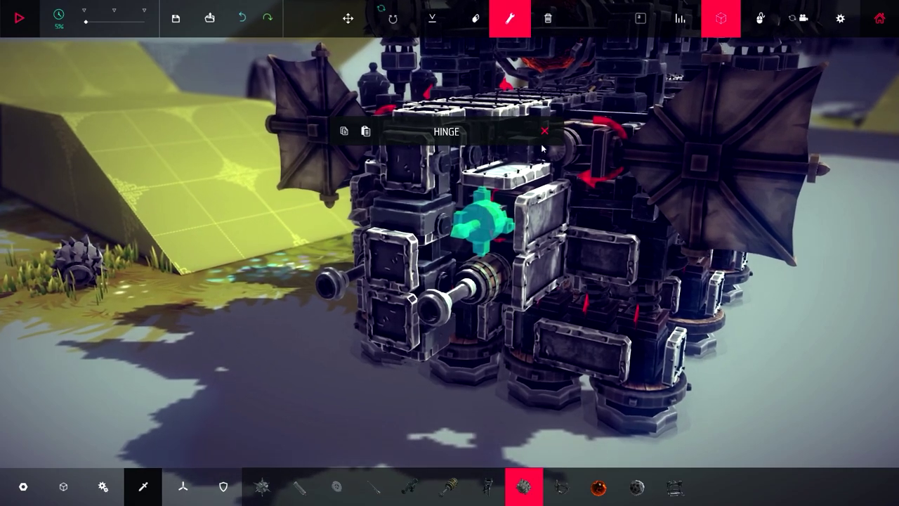
click(482, 291)
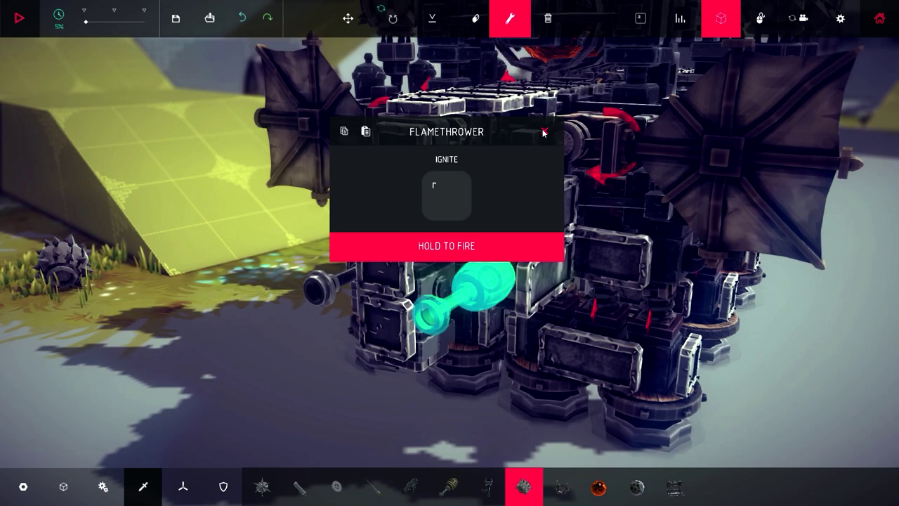
click(492, 272)
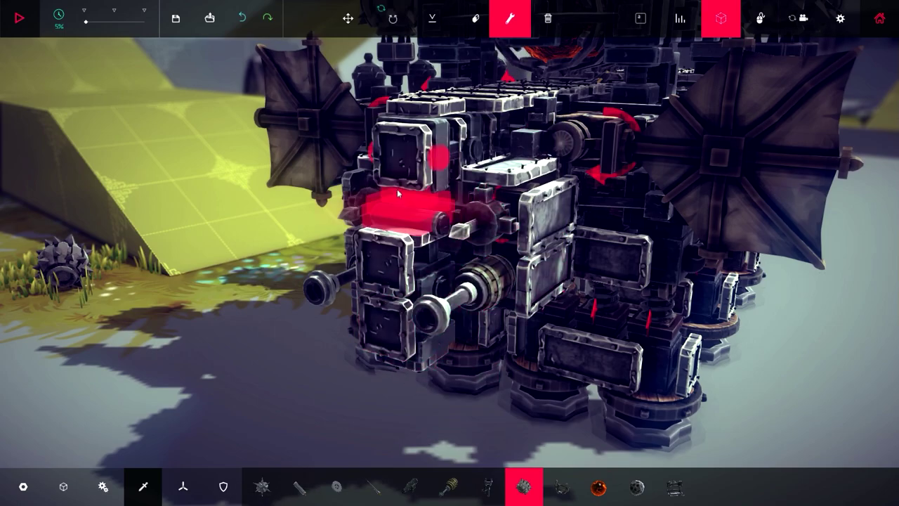
Check a leg piston extending on left at 0.25 speed, then show all key bindings
drag(389, 339, 373, 209)
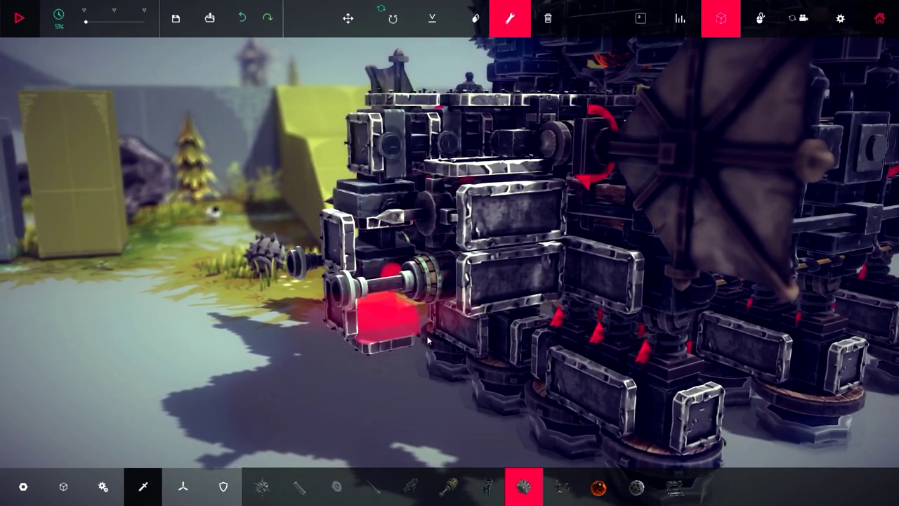
mouse_move(428, 339)
mouse_down()
mouse_move(414, 263)
mouse_move(573, 319)
mouse_move(476, 206)
mouse_move(484, 266)
mouse_move(539, 226)
mouse_move(543, 257)
mouse_up()
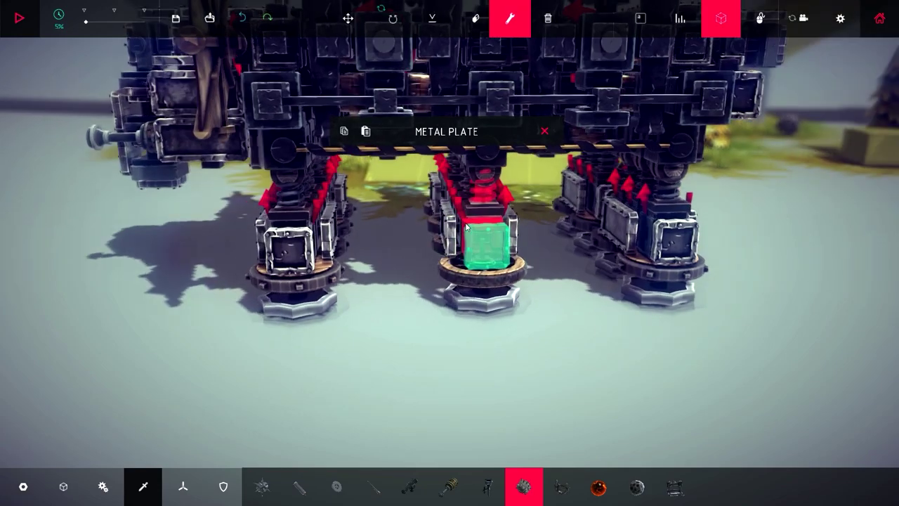
click(464, 227)
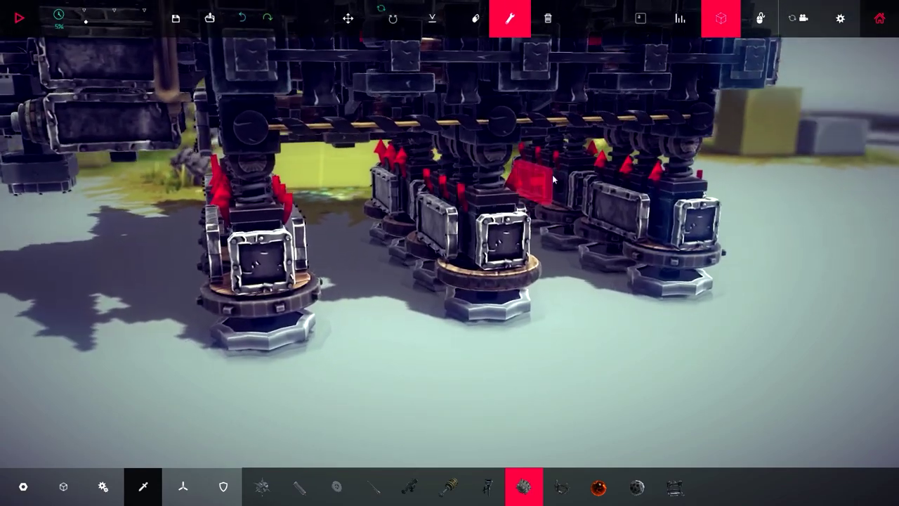
mouse_move(553, 182)
mouse_down()
mouse_move(452, 239)
mouse_move(264, 394)
mouse_up()
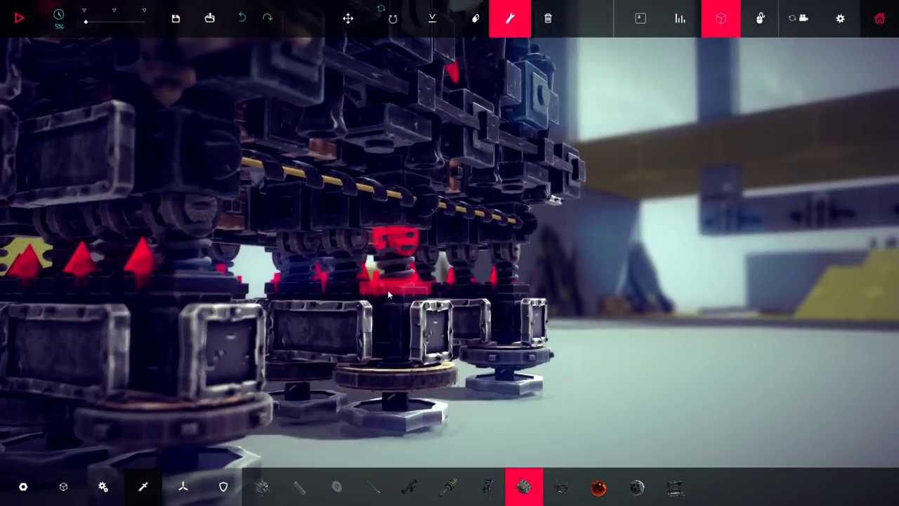
scroll(264, 393, down, 5)
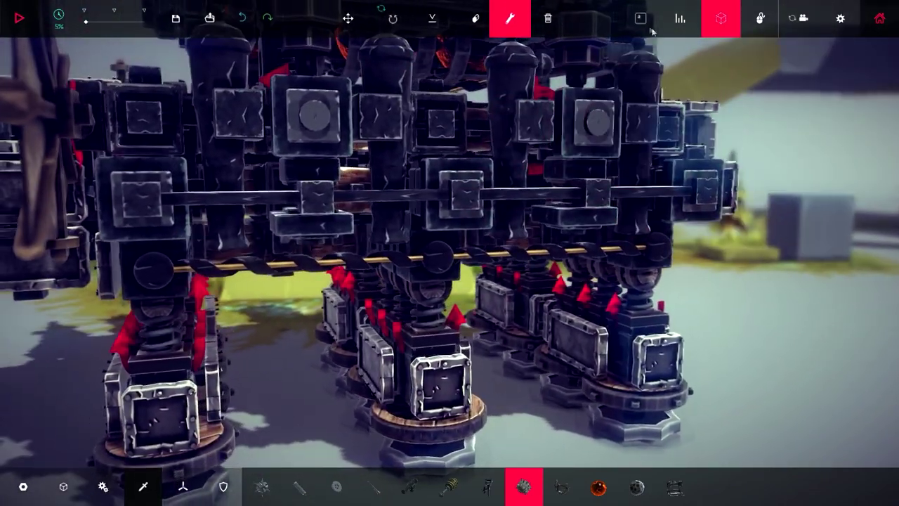
click(639, 19)
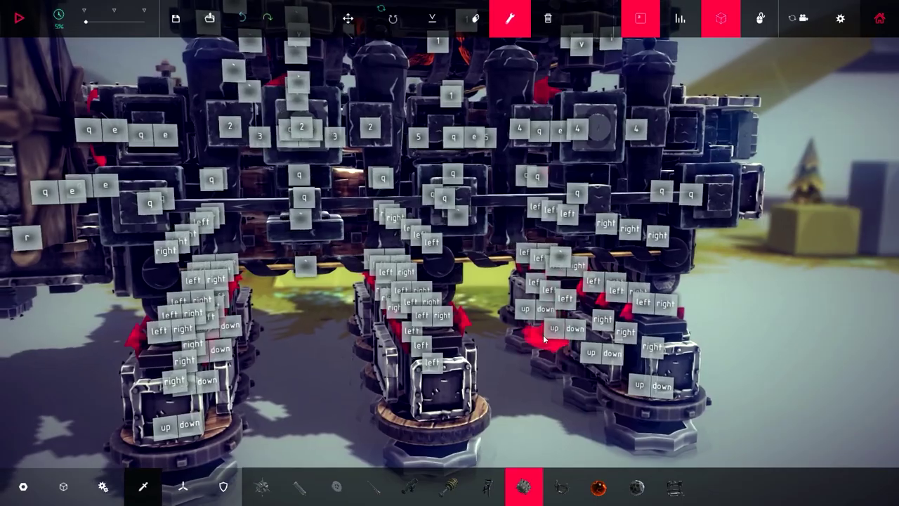
scroll(584, 142, up, 5)
Check a leg wheel's Forwards and Reverse key bindings among the legs
mouse_move(584, 143)
mouse_down()
mouse_move(445, 349)
mouse_move(494, 388)
mouse_move(449, 378)
mouse_up()
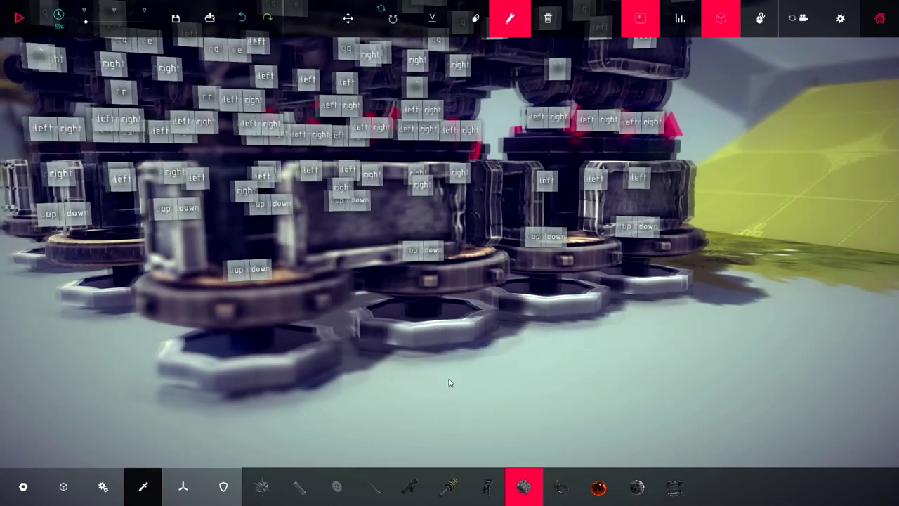
click(352, 306)
drag(351, 307, 406, 360)
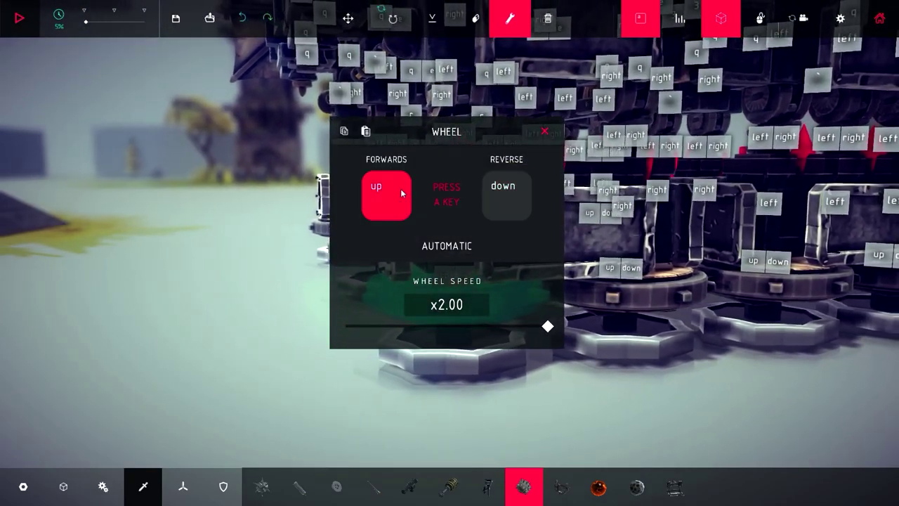
click(545, 132)
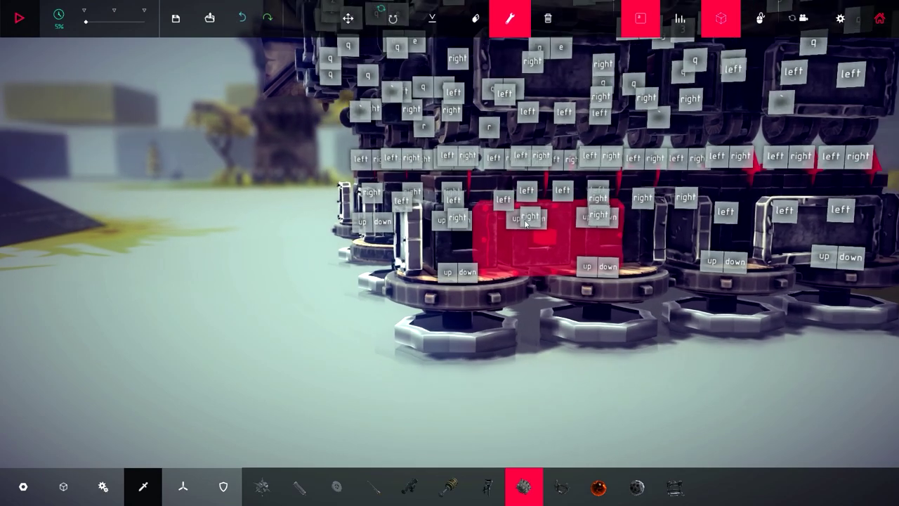
scroll(523, 219, down, 5)
Zoom out and view the whole walker from other sides, with key labels hidden
drag(524, 219, 515, 289)
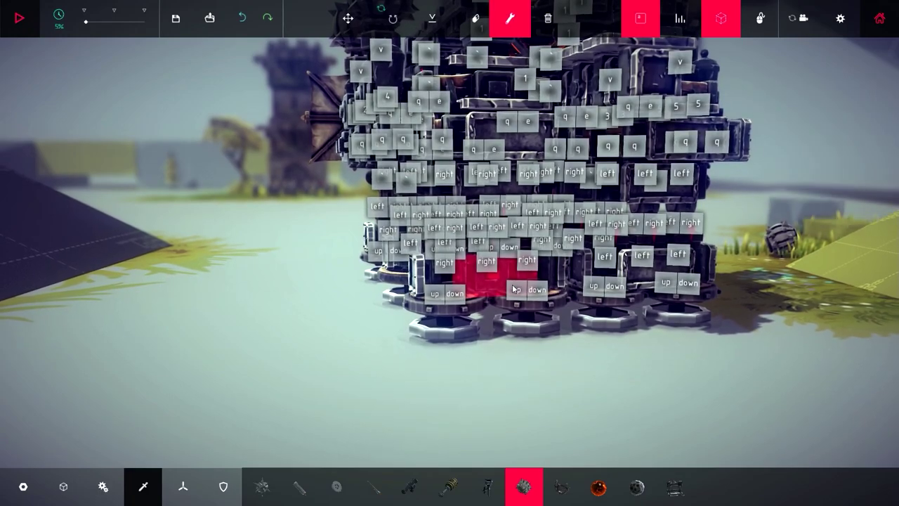
drag(489, 335, 421, 330)
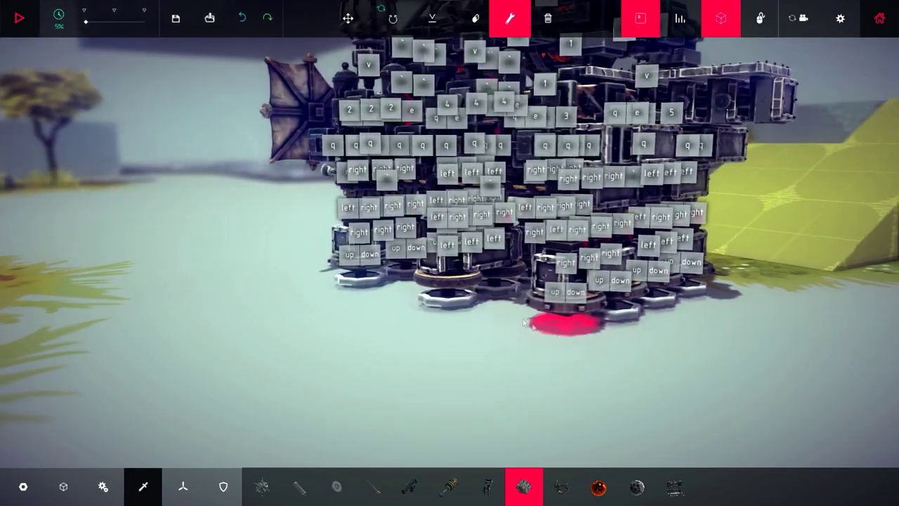
mouse_move(501, 313)
mouse_down()
mouse_move(470, 342)
mouse_move(480, 327)
mouse_up()
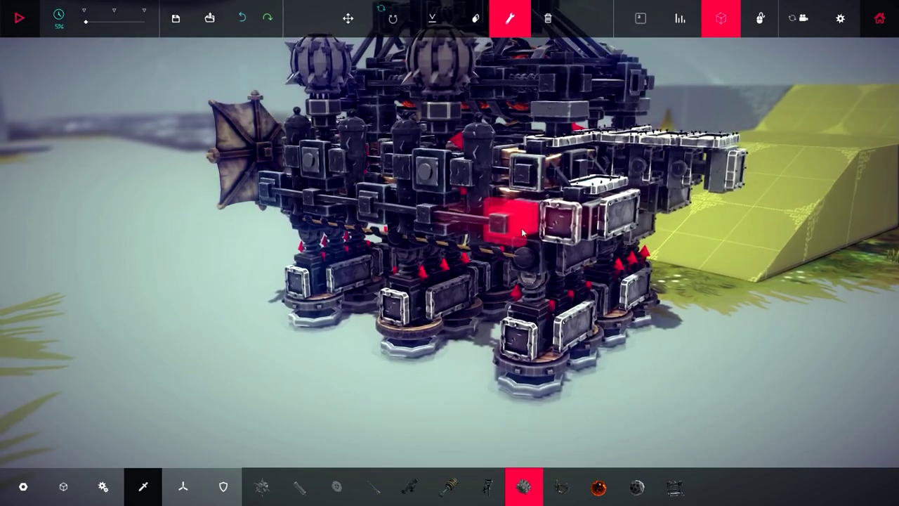
mouse_move(522, 232)
mouse_down()
mouse_move(570, 349)
mouse_move(438, 343)
mouse_up()
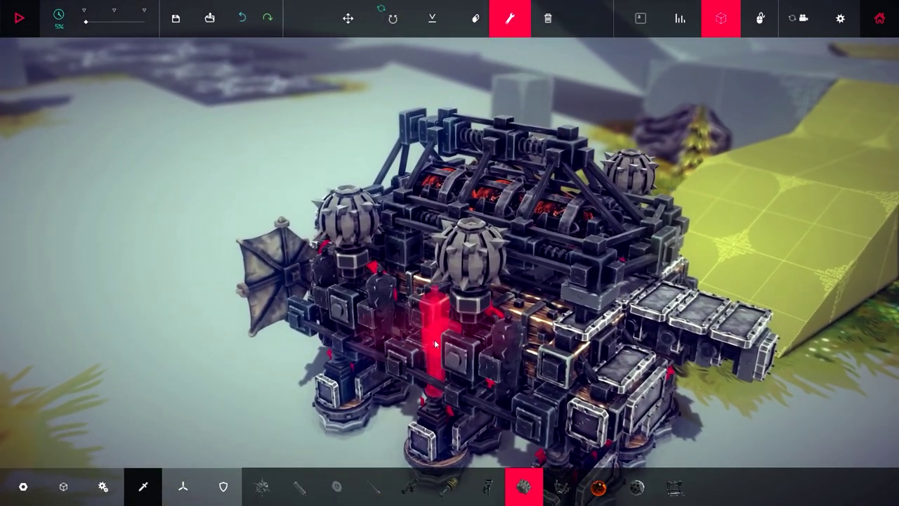
scroll(438, 343, up, 3)
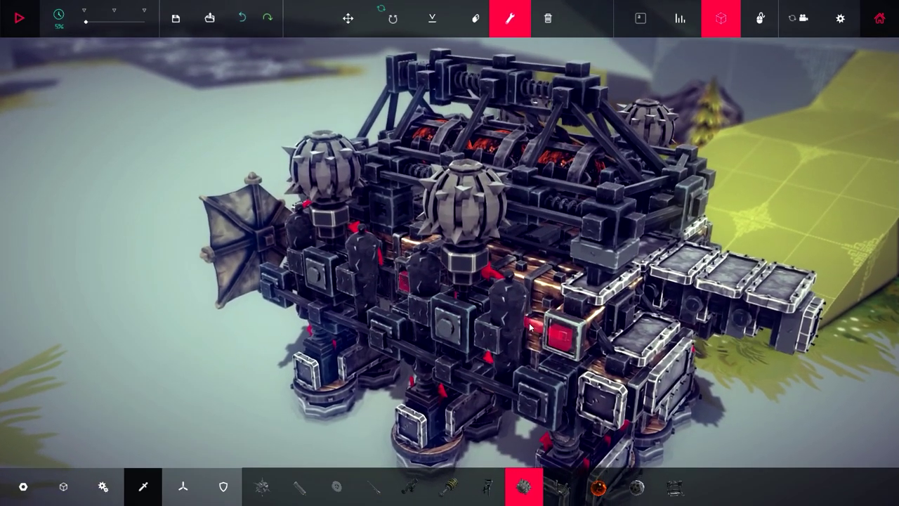
click(502, 318)
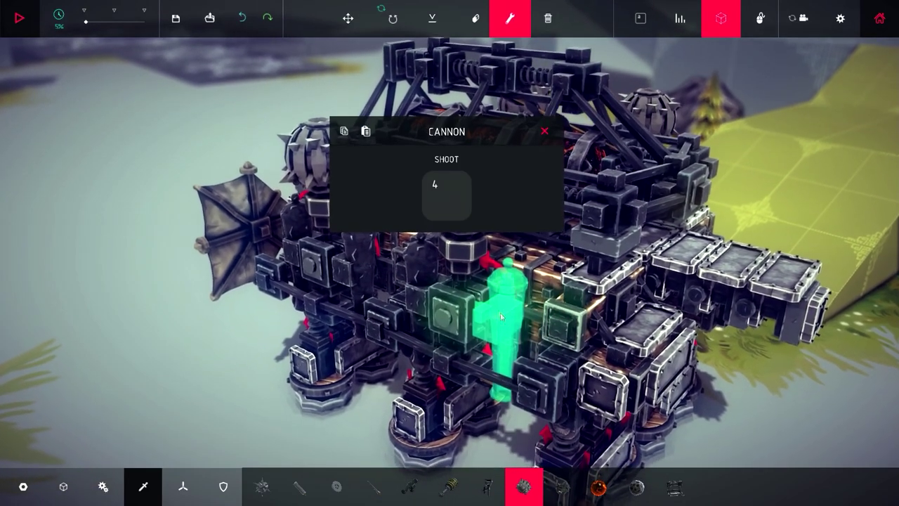
click(420, 272)
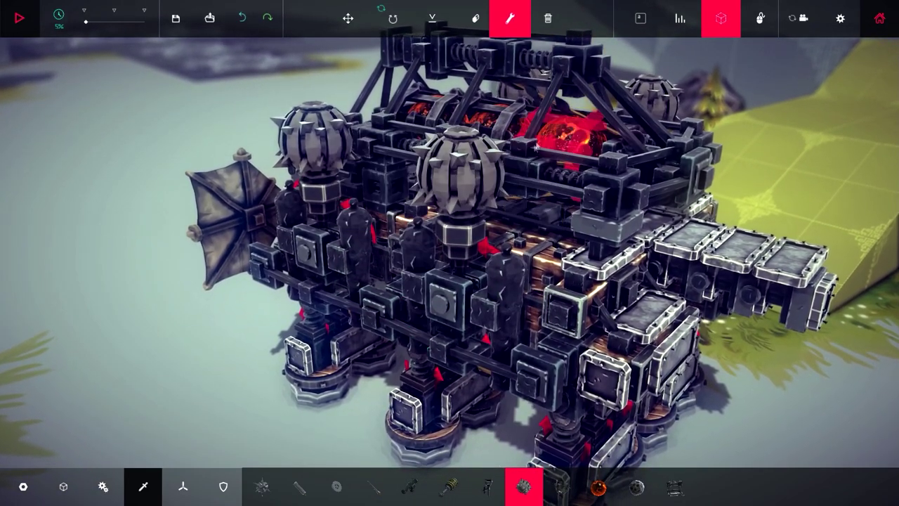
drag(533, 309, 434, 297)
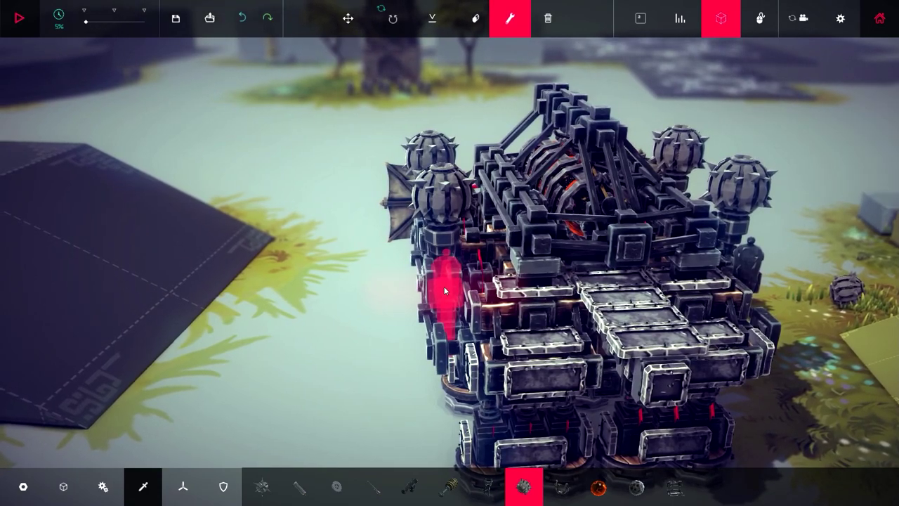
mouse_move(434, 297)
mouse_down()
mouse_move(464, 290)
mouse_move(449, 291)
mouse_up()
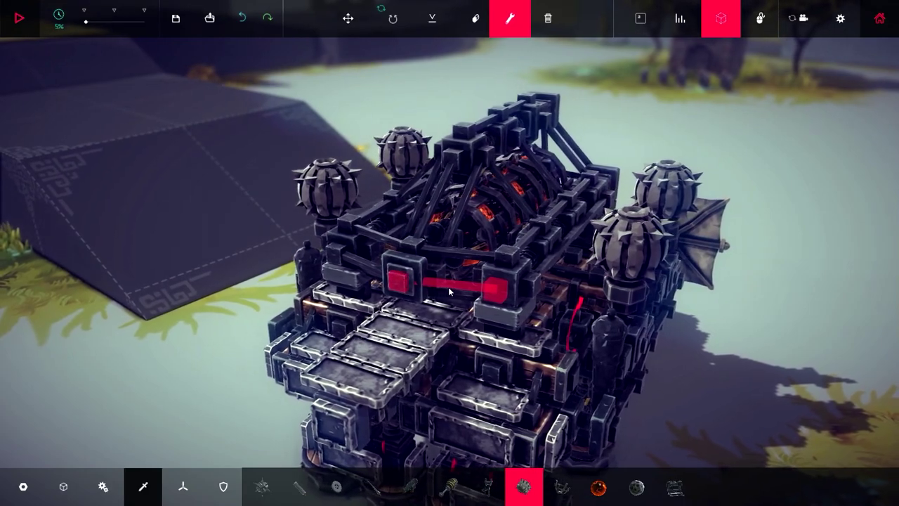
mouse_move(456, 298)
mouse_down()
mouse_move(419, 263)
mouse_move(445, 227)
mouse_move(452, 241)
mouse_move(463, 237)
mouse_move(486, 312)
mouse_up()
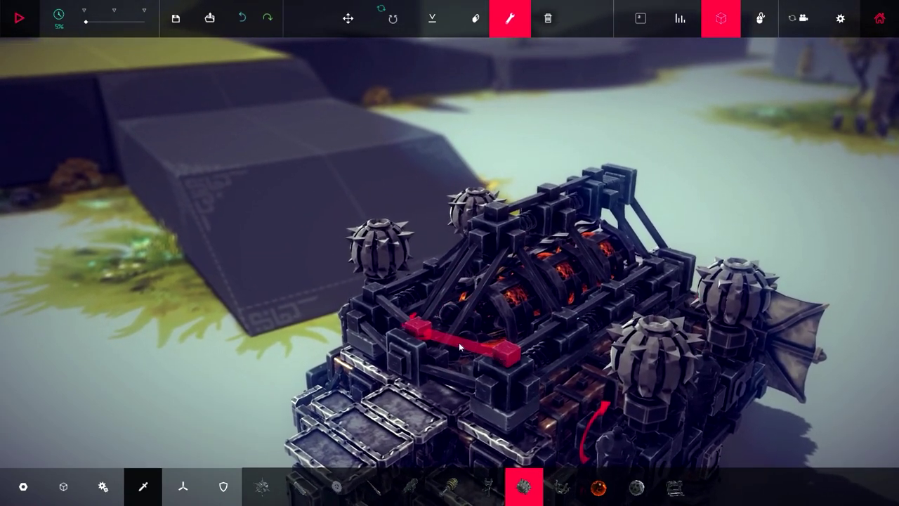
drag(533, 273, 516, 292)
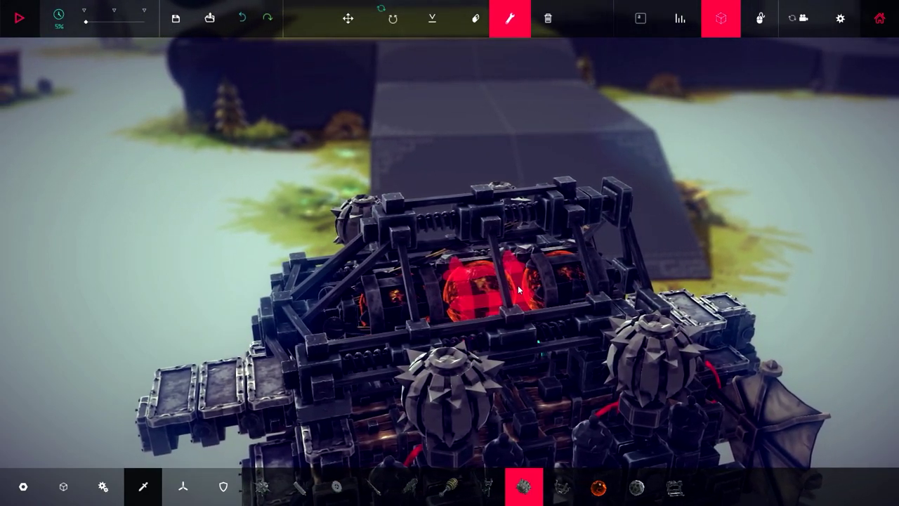
mouse_move(539, 288)
mouse_down()
mouse_move(529, 295)
mouse_move(529, 267)
mouse_up()
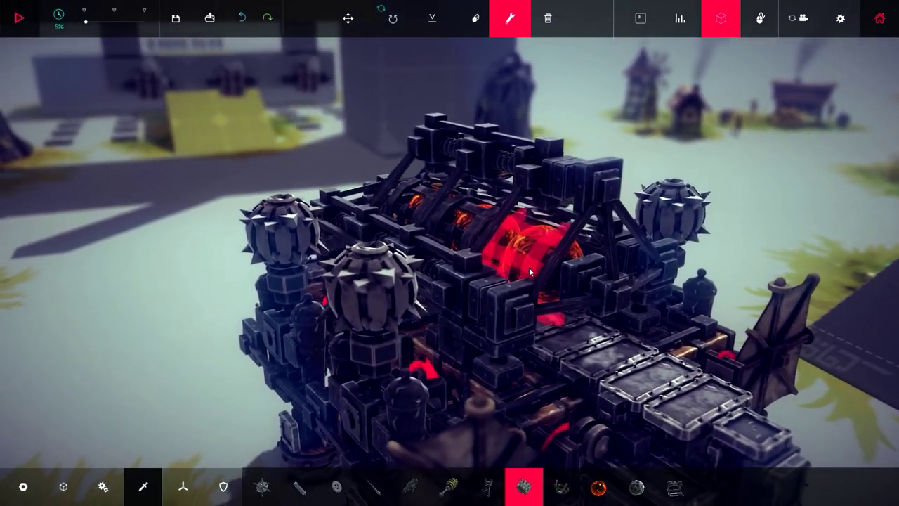
click(529, 267)
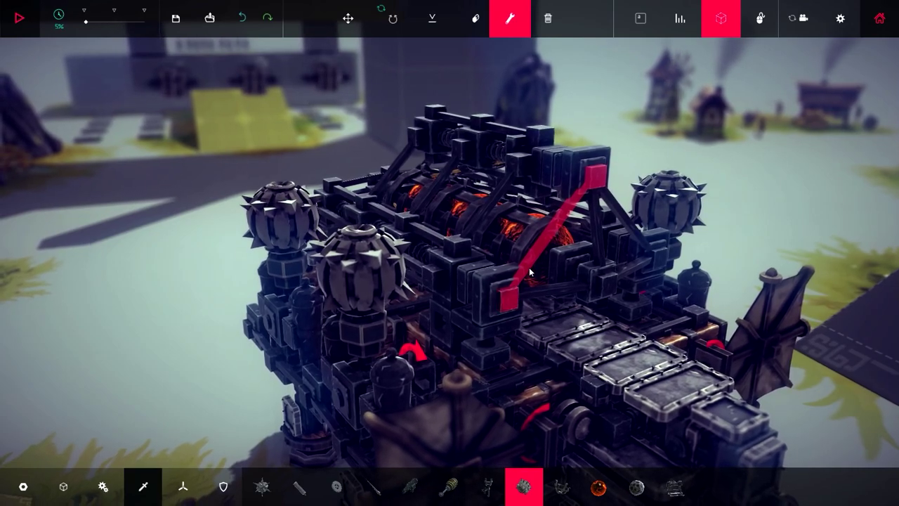
click(529, 270)
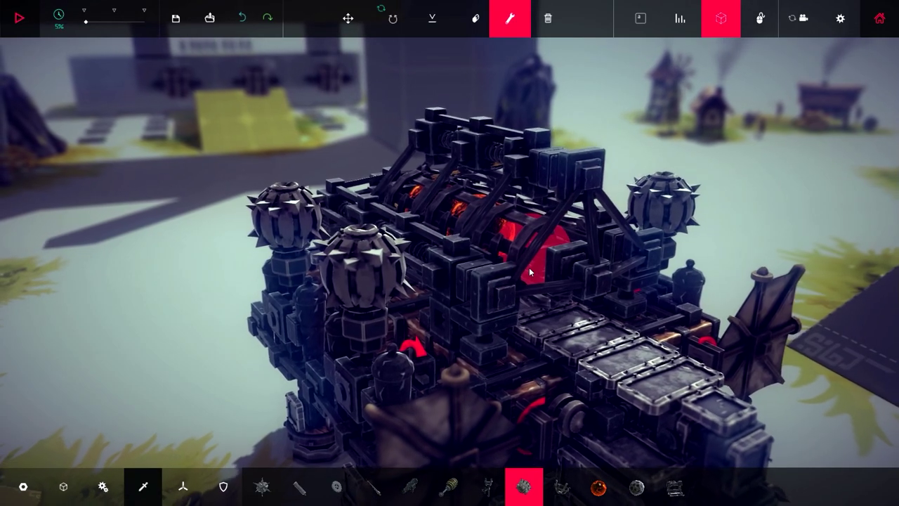
mouse_move(529, 270)
mouse_down()
mouse_move(521, 190)
mouse_move(426, 269)
mouse_move(494, 192)
mouse_up()
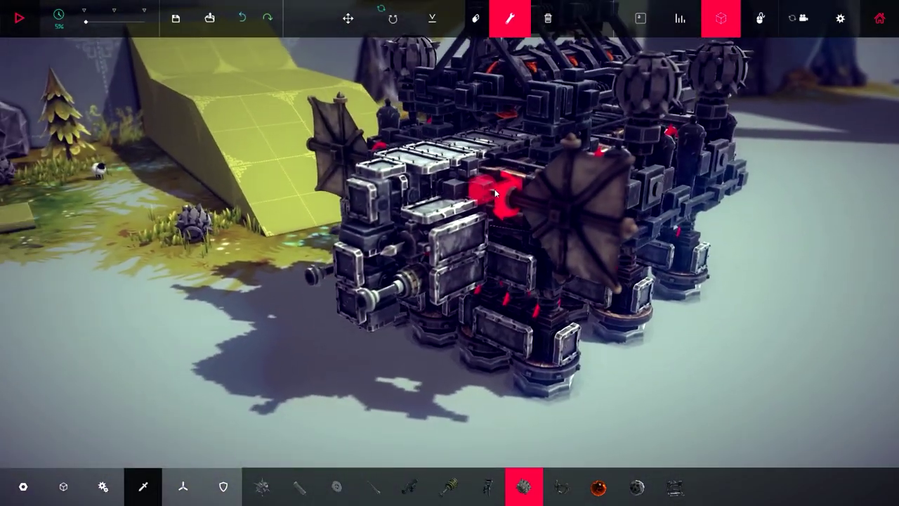
click(494, 191)
click(490, 188)
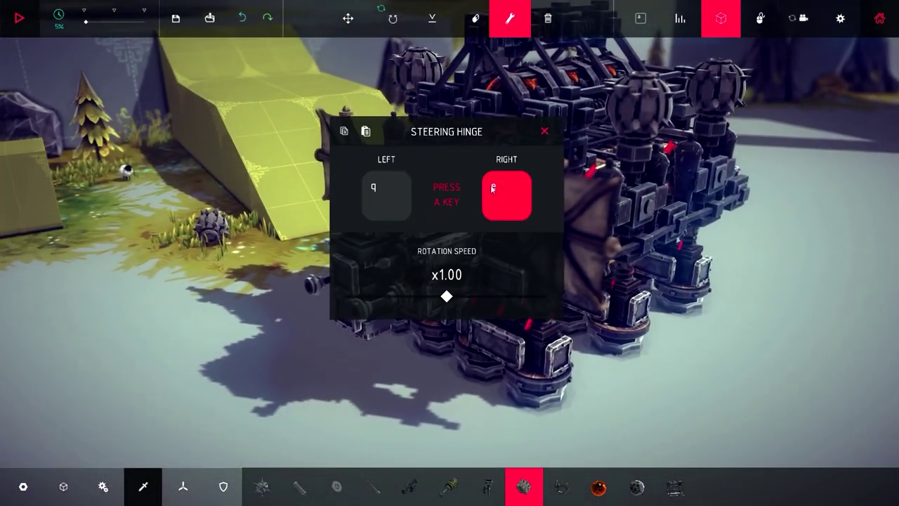
click(544, 134)
mouse_move(529, 225)
mouse_down()
mouse_move(512, 330)
mouse_move(545, 311)
mouse_up()
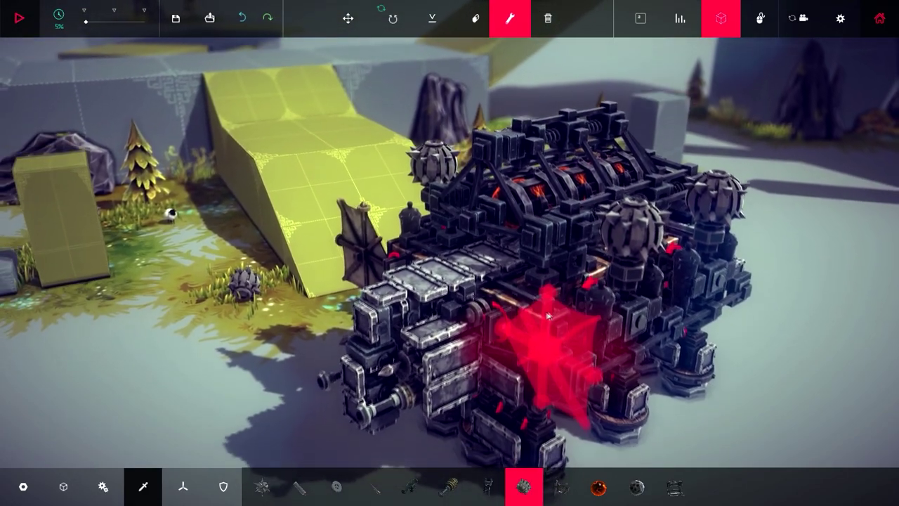
click(547, 315)
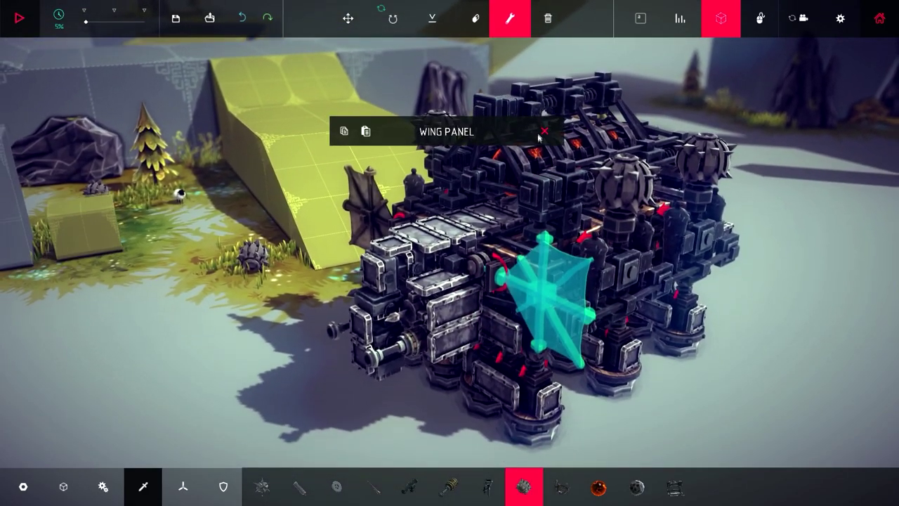
mouse_move(552, 318)
mouse_down()
mouse_move(528, 282)
mouse_move(597, 305)
mouse_move(663, 294)
mouse_up()
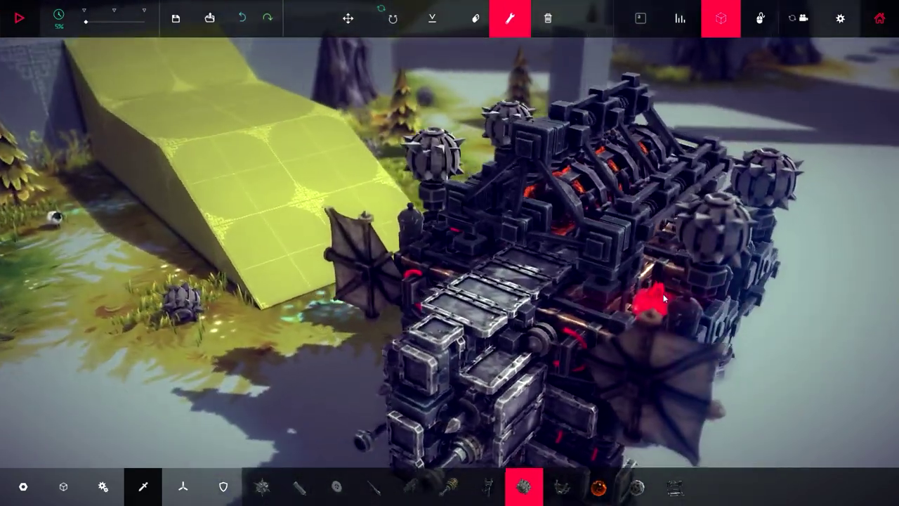
click(662, 294)
drag(663, 294, 750, 330)
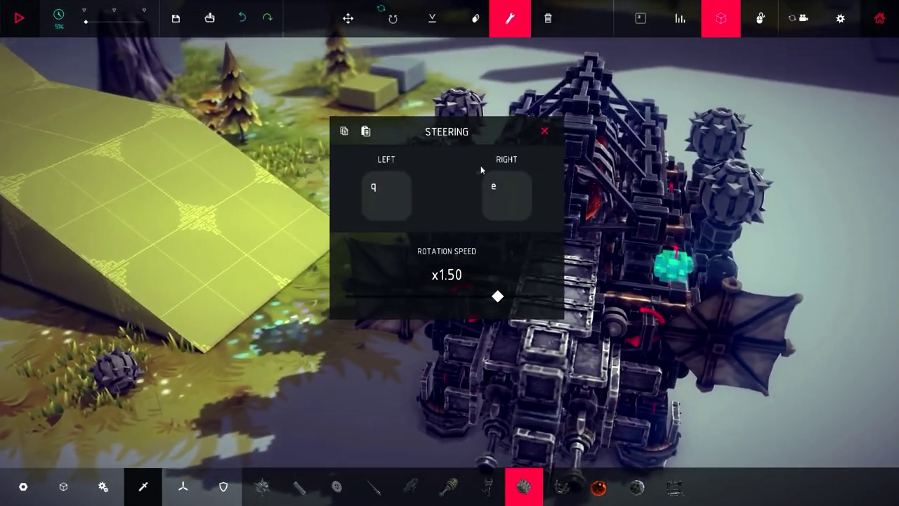
click(750, 330)
click(665, 317)
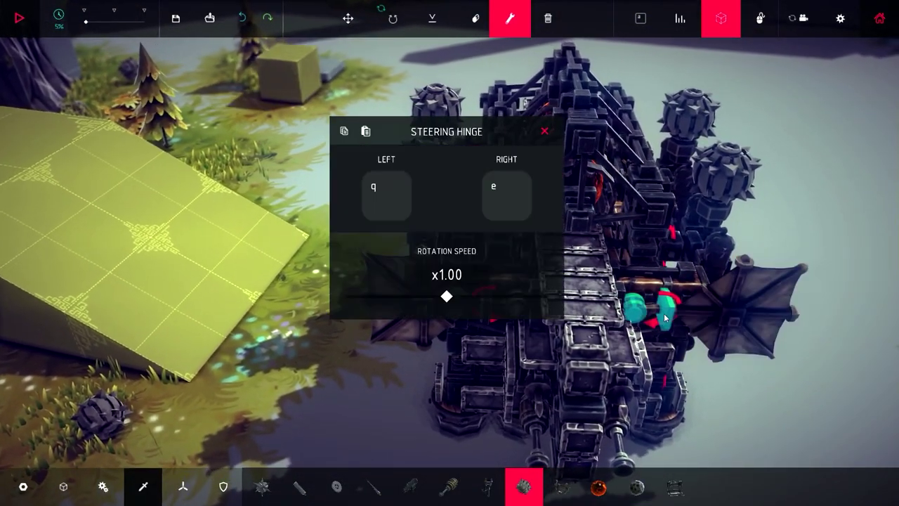
mouse_move(555, 159)
mouse_down()
mouse_move(708, 438)
mouse_move(632, 394)
mouse_up()
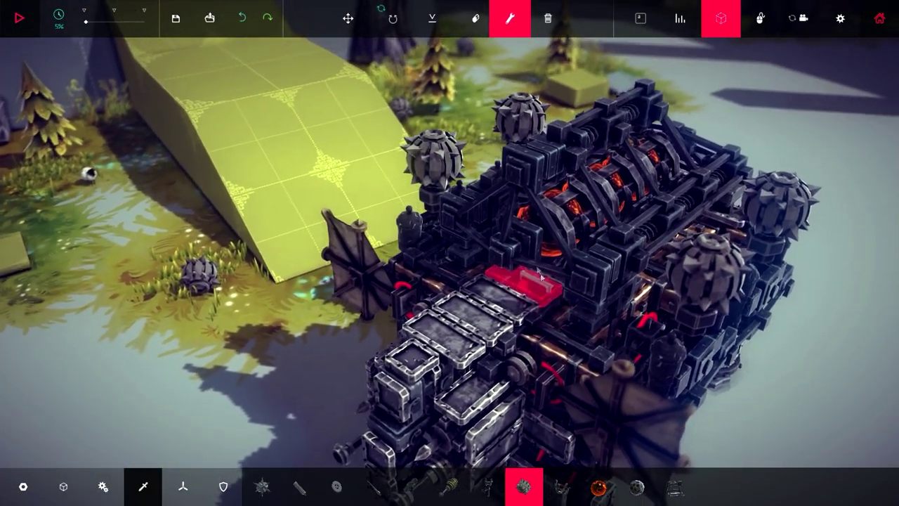
click(604, 253)
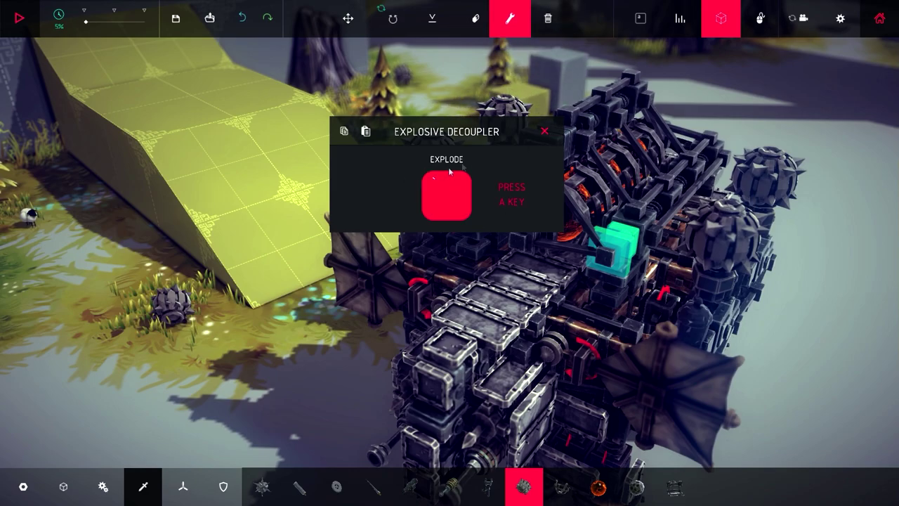
drag(554, 229, 534, 323)
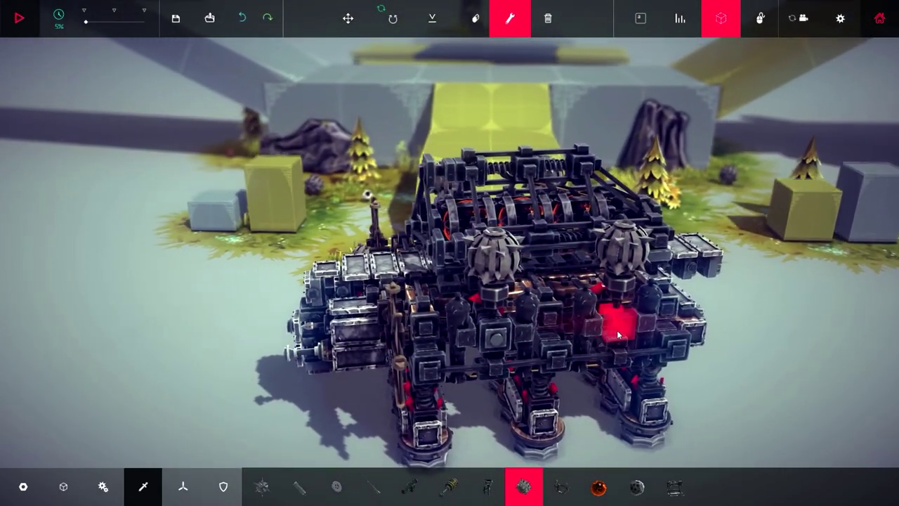
key(space)
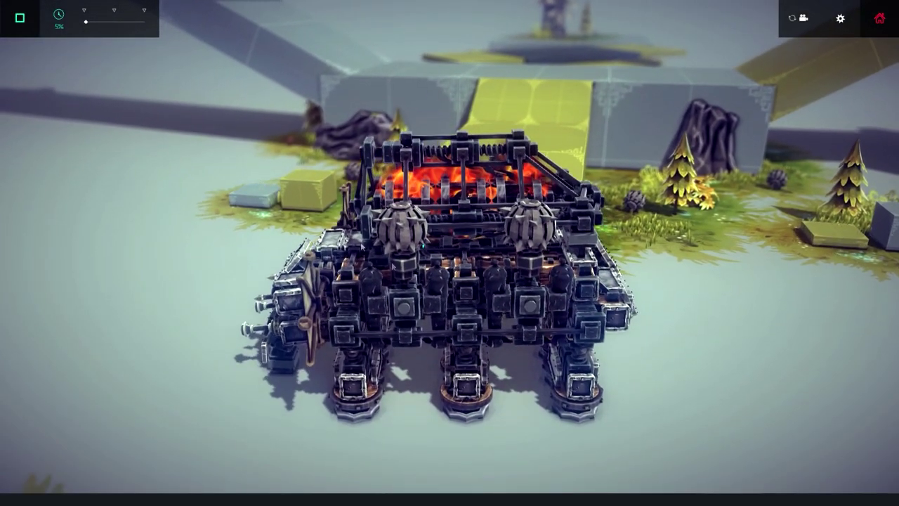
Run the walker at 32% time scale, watching it walk, fire and explode, then stop
drag(85, 22, 94, 23)
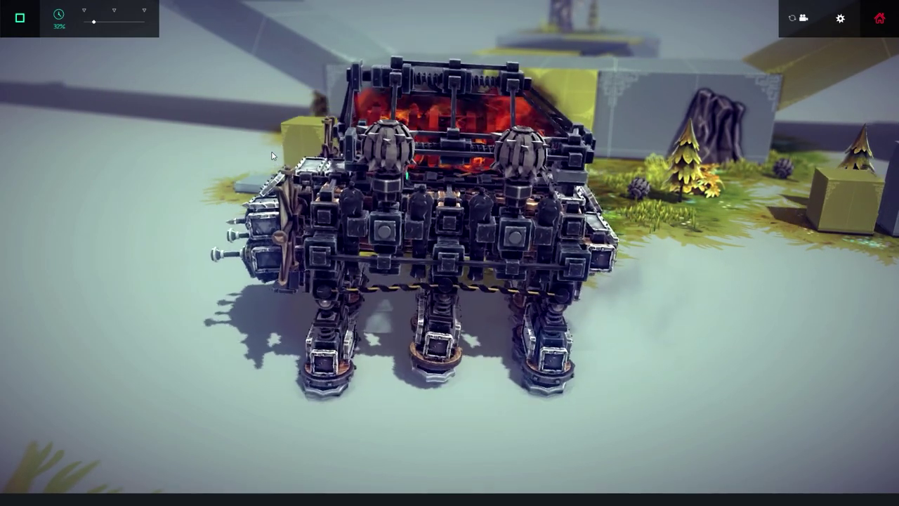
drag(284, 186, 423, 239)
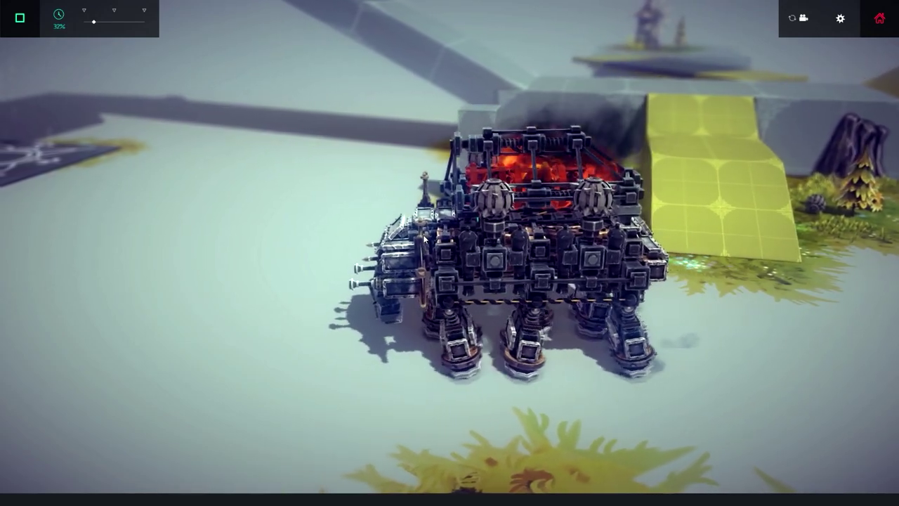
drag(450, 281, 602, 313)
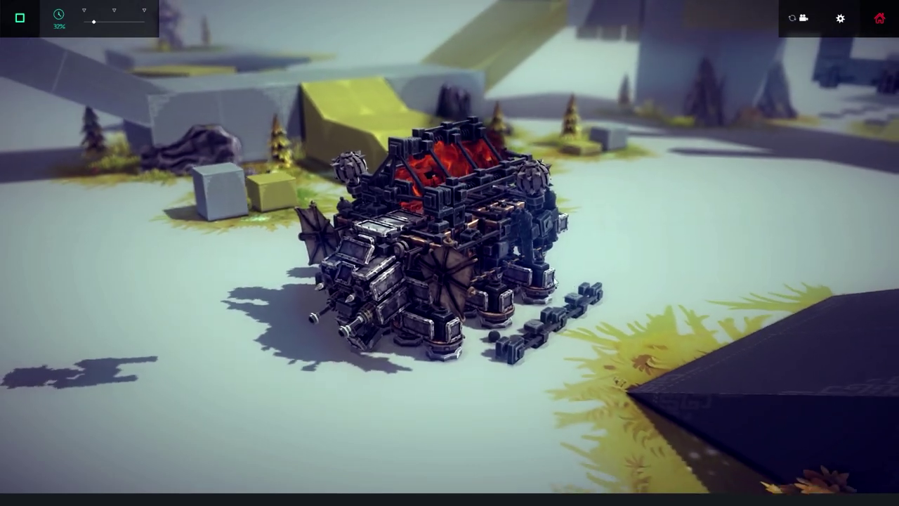
drag(587, 314, 542, 381)
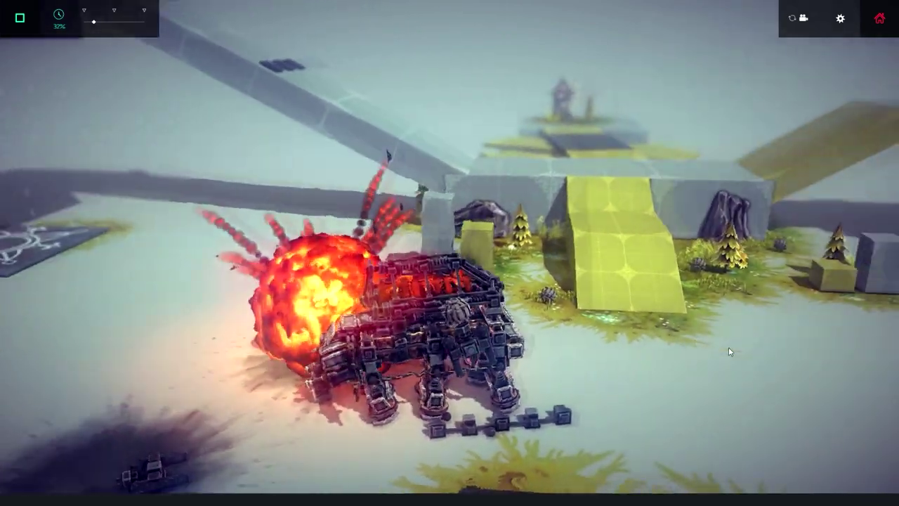
drag(555, 380, 630, 241)
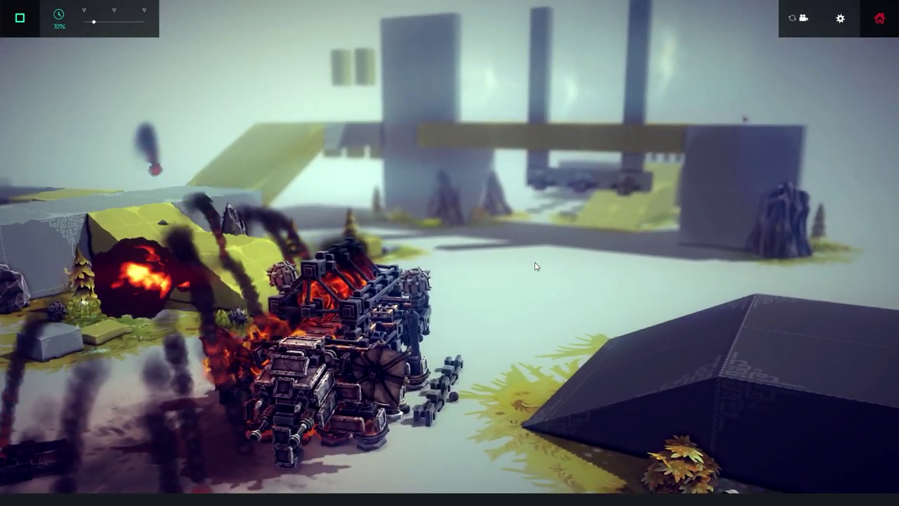
key(space)
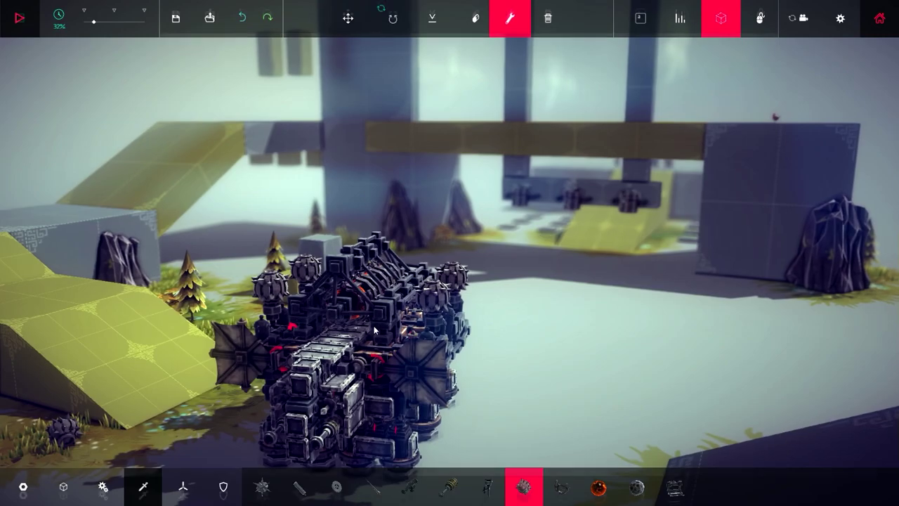
Restart the simulation with the intact walker so it launches its bomb canisters
key(space)
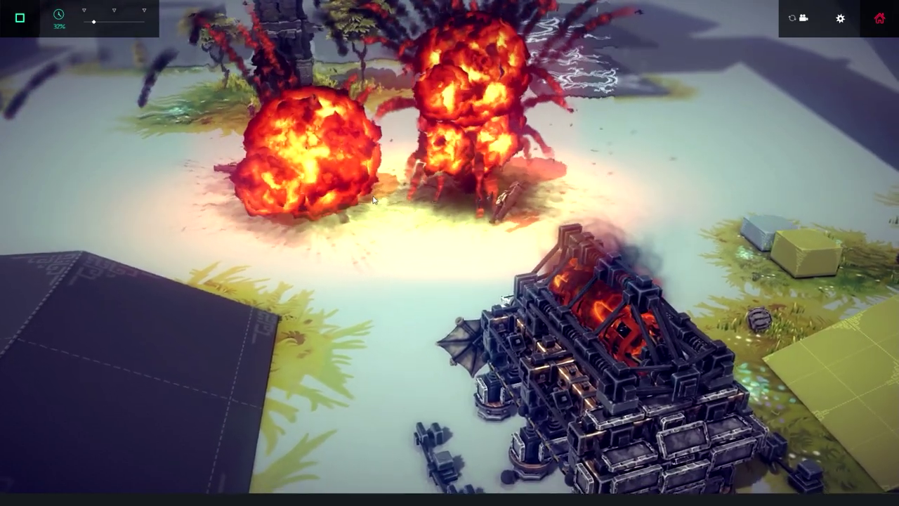
Follow the advancing walker from several angles as soldiers burn near the tower
mouse_move(416, 295)
mouse_down()
mouse_move(500, 269)
mouse_move(386, 285)
mouse_up()
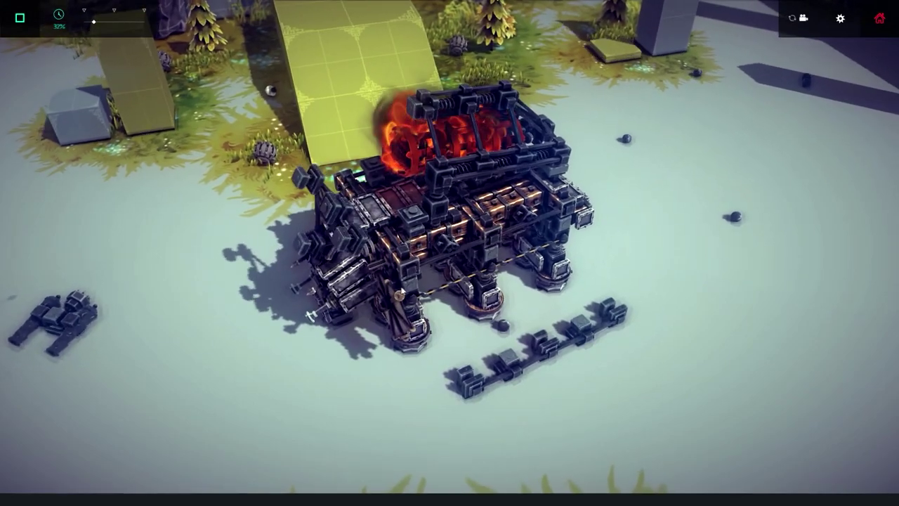
drag(385, 285, 337, 267)
drag(263, 261, 330, 215)
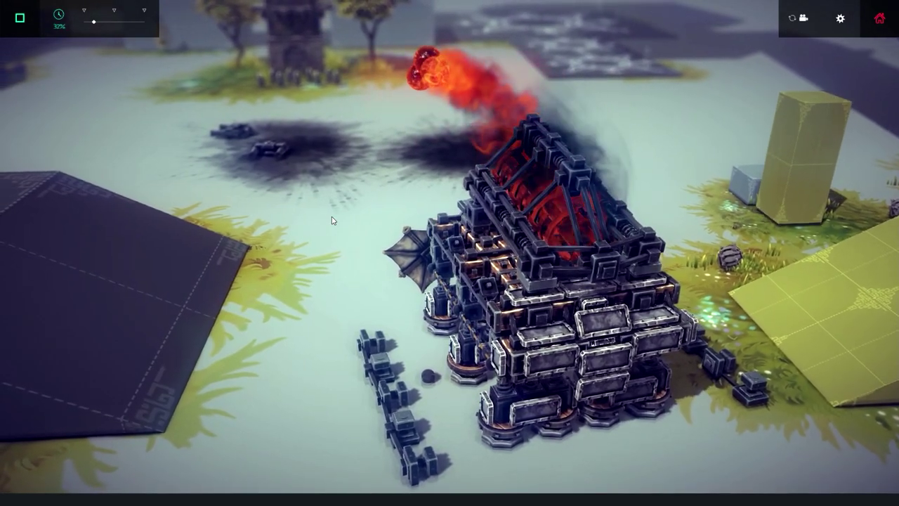
drag(333, 220, 409, 220)
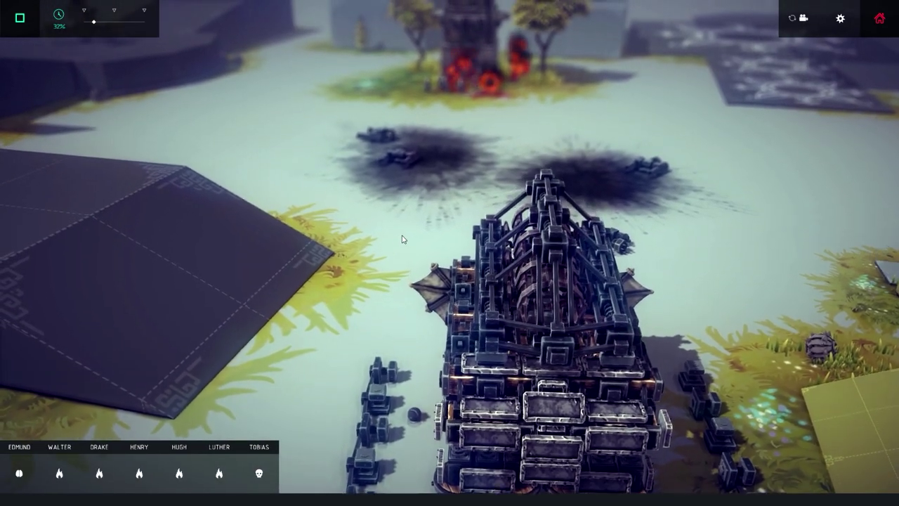
drag(372, 207, 395, 286)
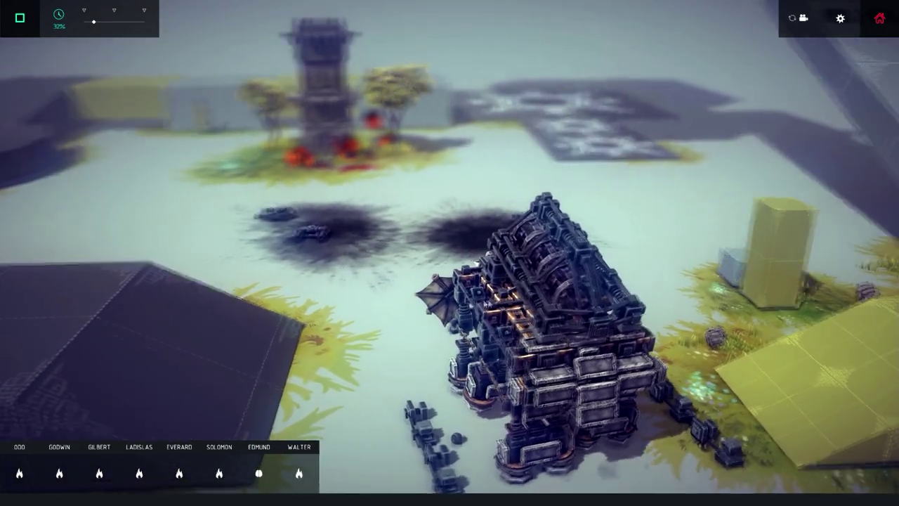
mouse_move(408, 302)
mouse_down()
mouse_move(582, 299)
mouse_move(555, 299)
mouse_up()
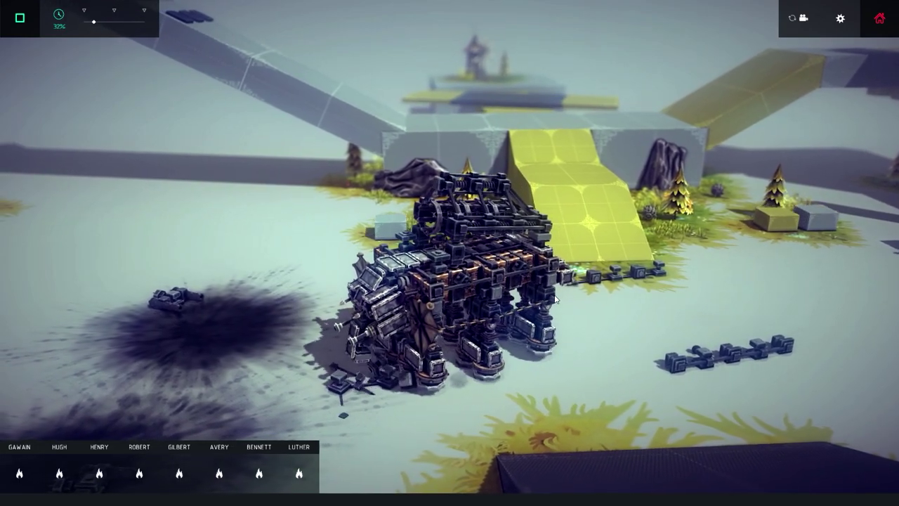
scroll(555, 299, up, 5)
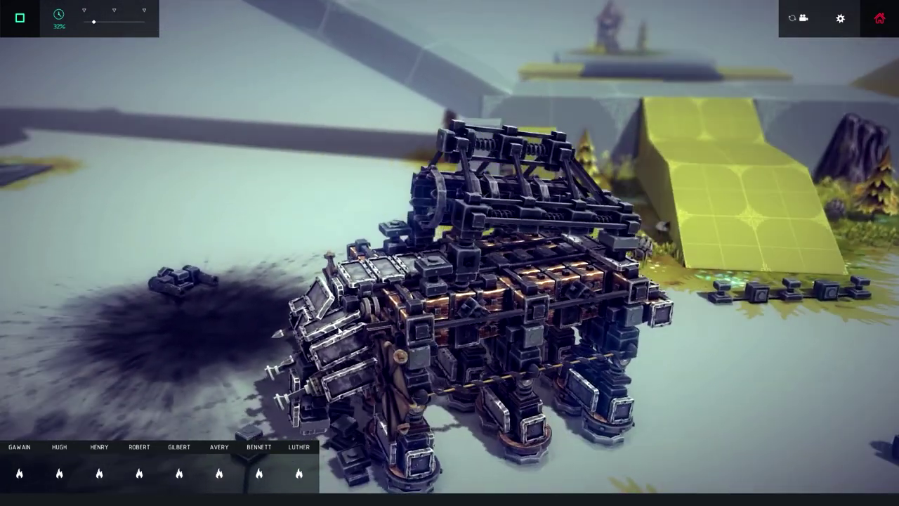
Orbit to the walker's front, stop the simulation, and view the reset machine
drag(339, 330, 464, 353)
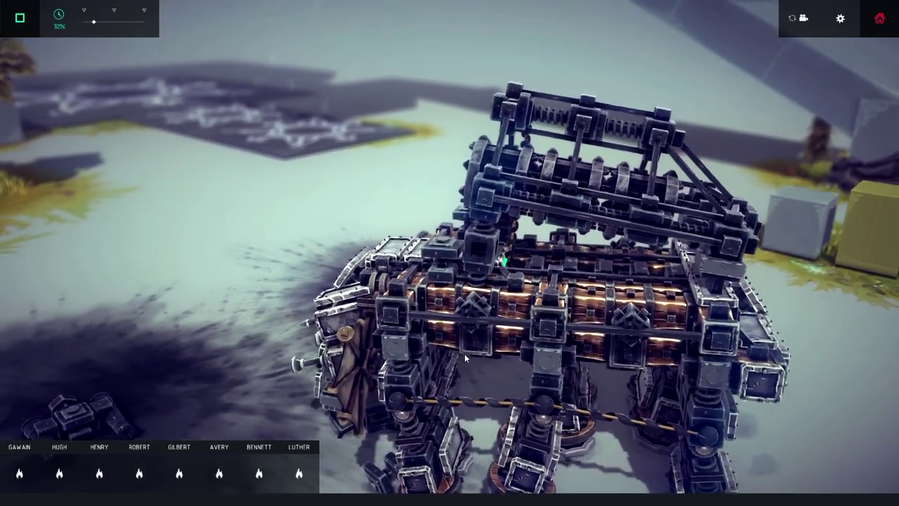
mouse_move(464, 353)
mouse_down()
mouse_move(565, 342)
mouse_move(494, 344)
mouse_up()
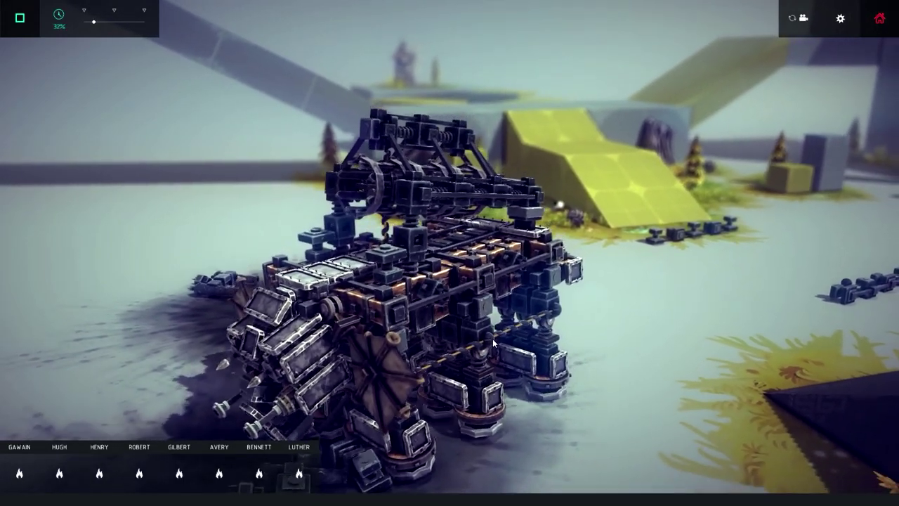
key(space)
mouse_move(492, 339)
mouse_down()
mouse_move(508, 221)
mouse_move(611, 248)
mouse_move(307, 332)
mouse_move(313, 300)
mouse_up()
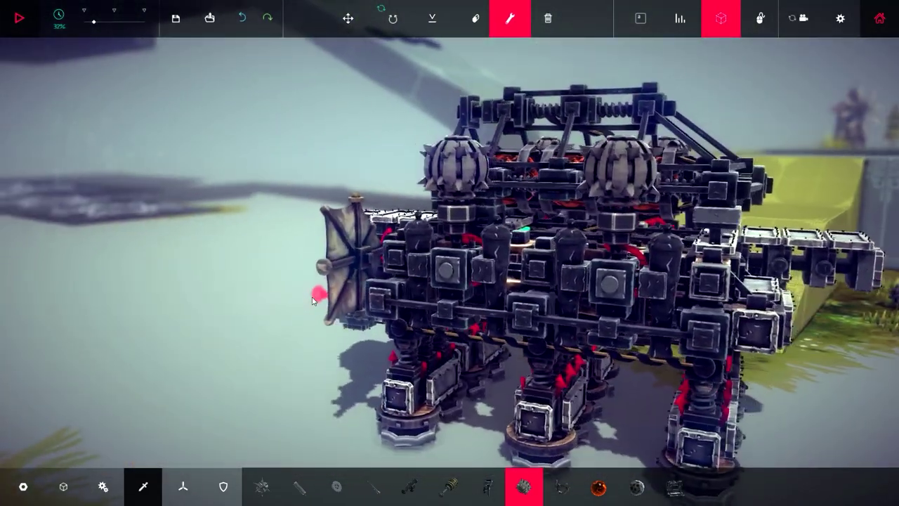